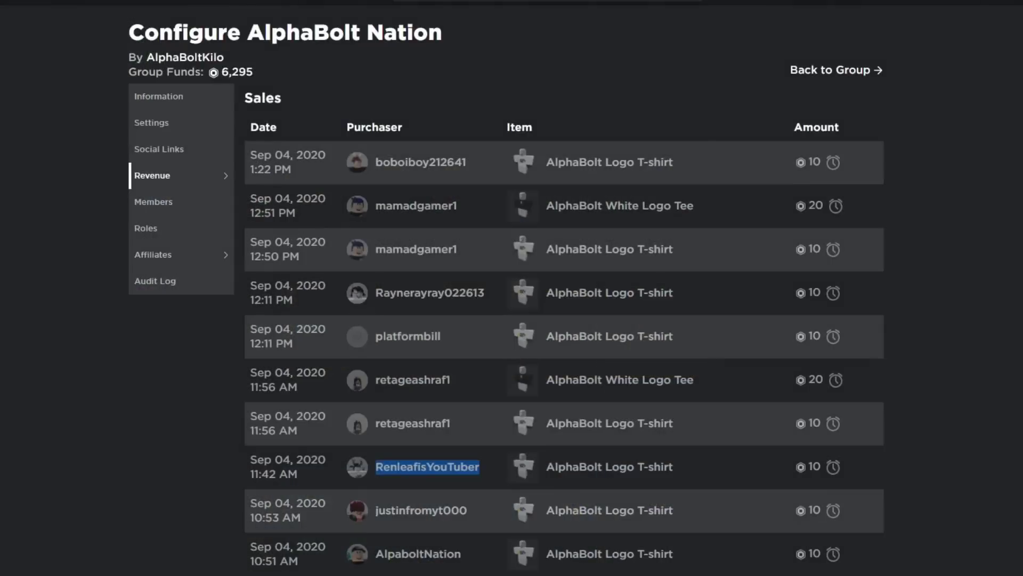
Distribute a one-time payout of 200 Robux to the highlighted T-shirt purchaser, adding them as payout recipient by username
left_click(933, 260)
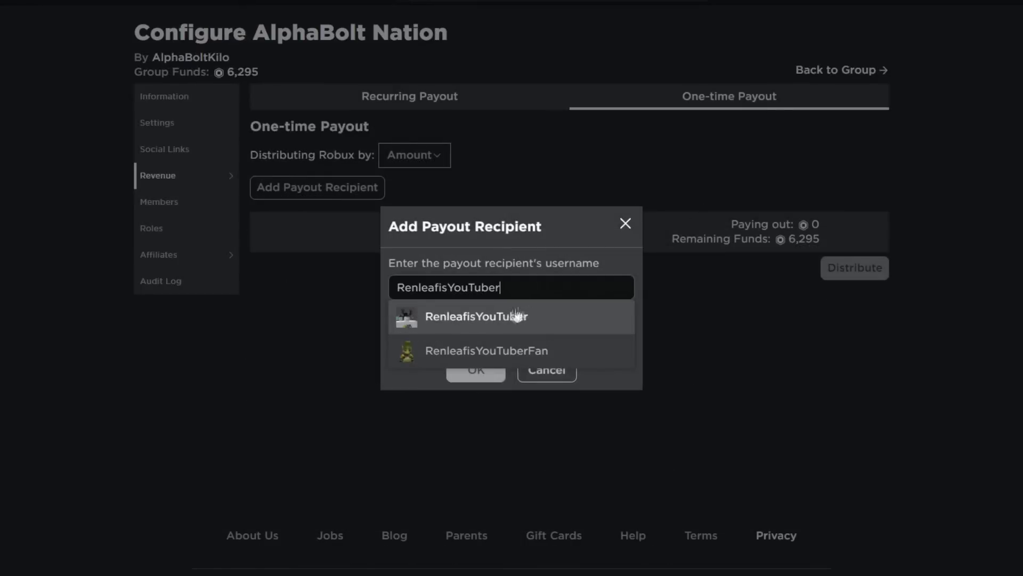
left_click(516, 316)
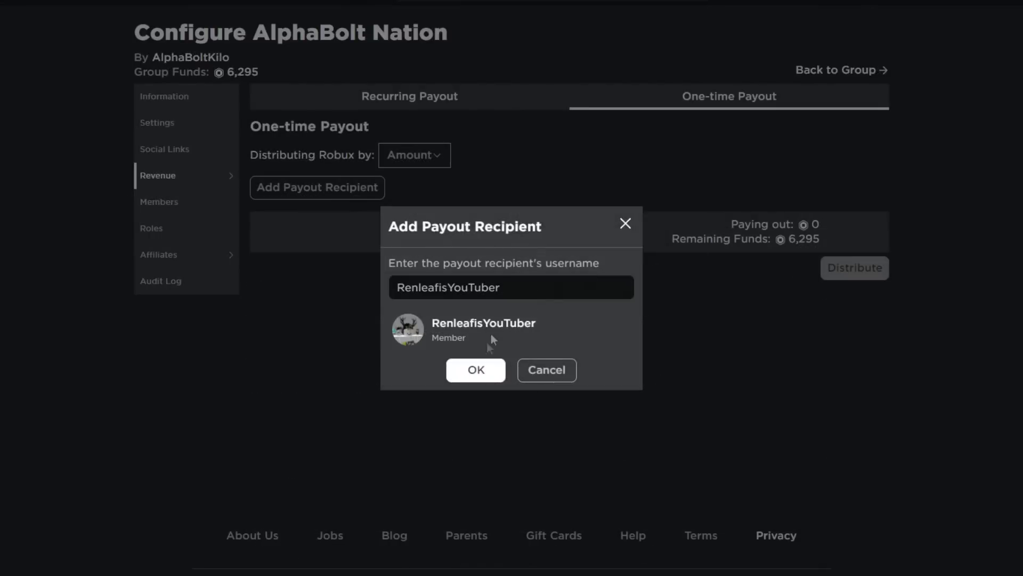
left_click(478, 376)
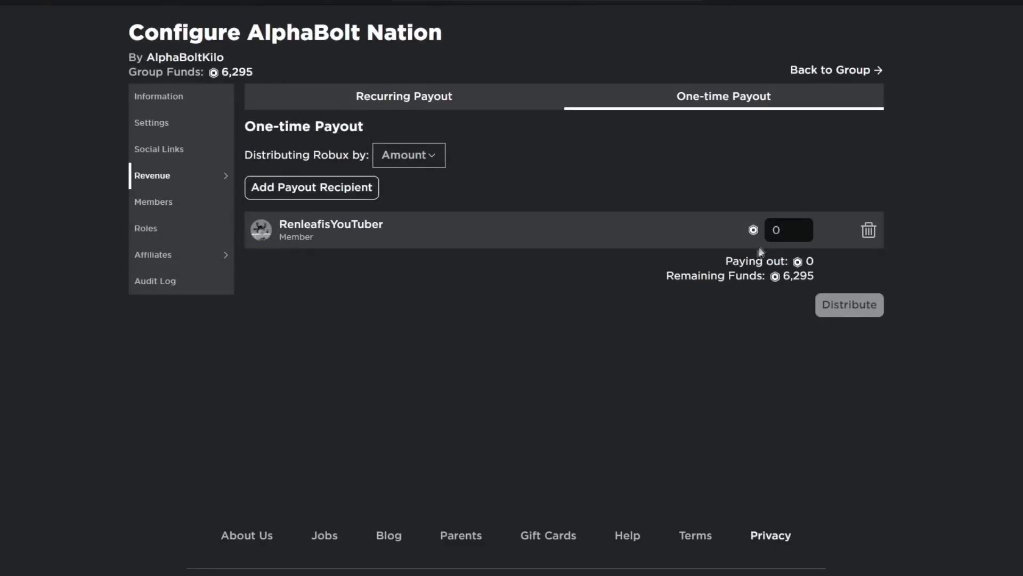
type("200")
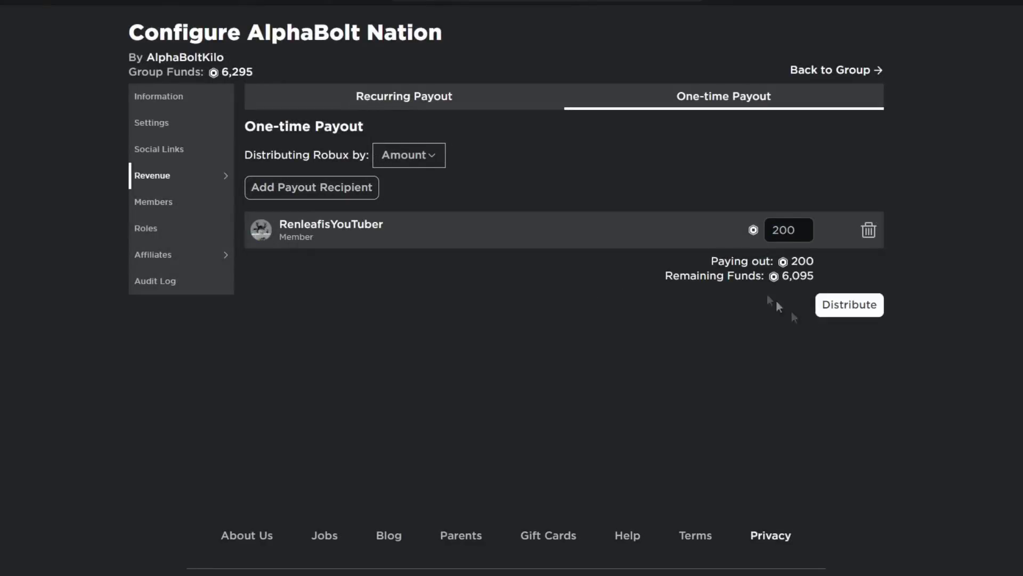
left_click(857, 308)
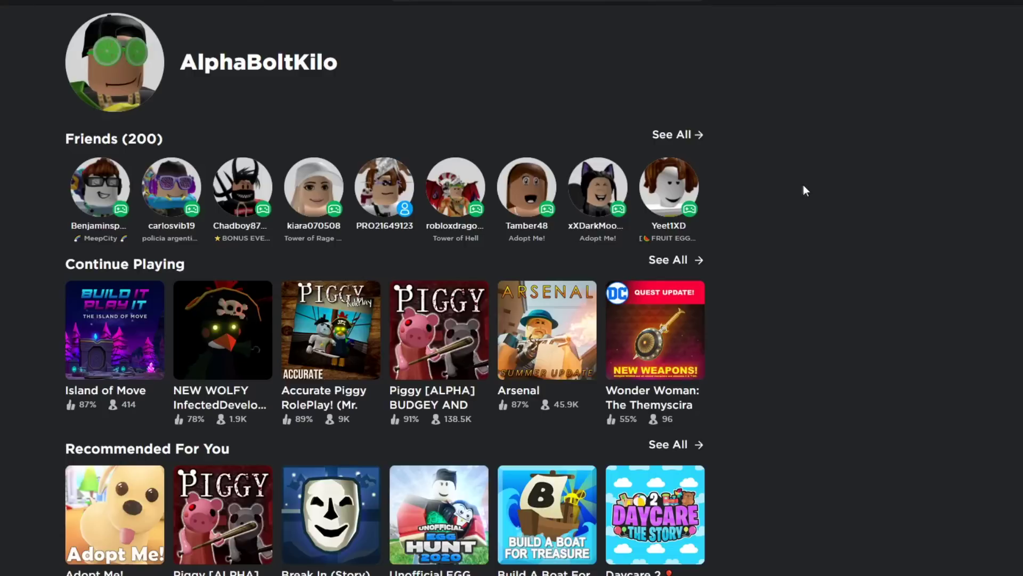
Open the AlphaBolt Nation group in a new tab and go from its store to creating or managing group items
right_click(120, 205)
left_click(16, 212)
key("ctrl+Tab")
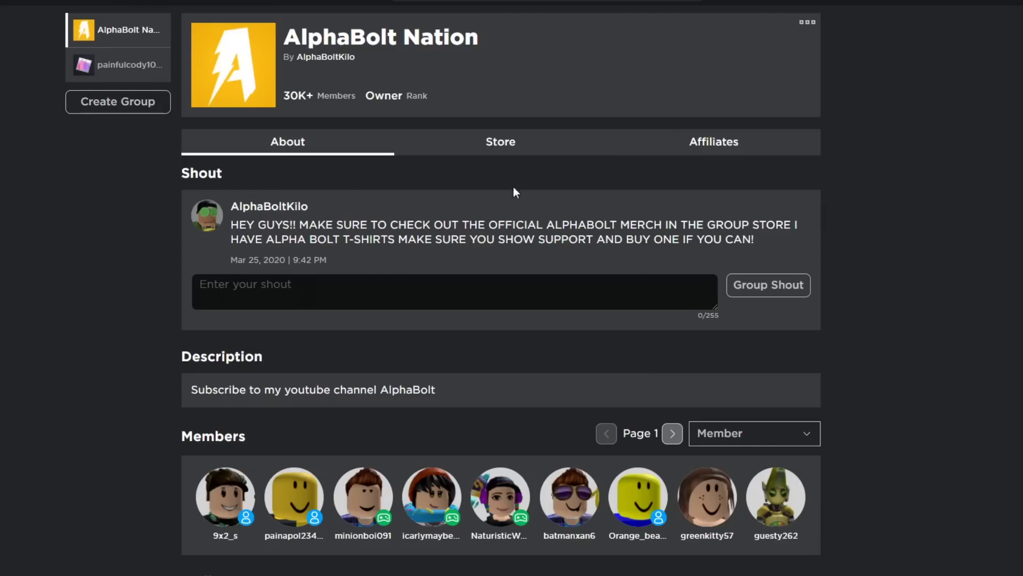
left_click(500, 142)
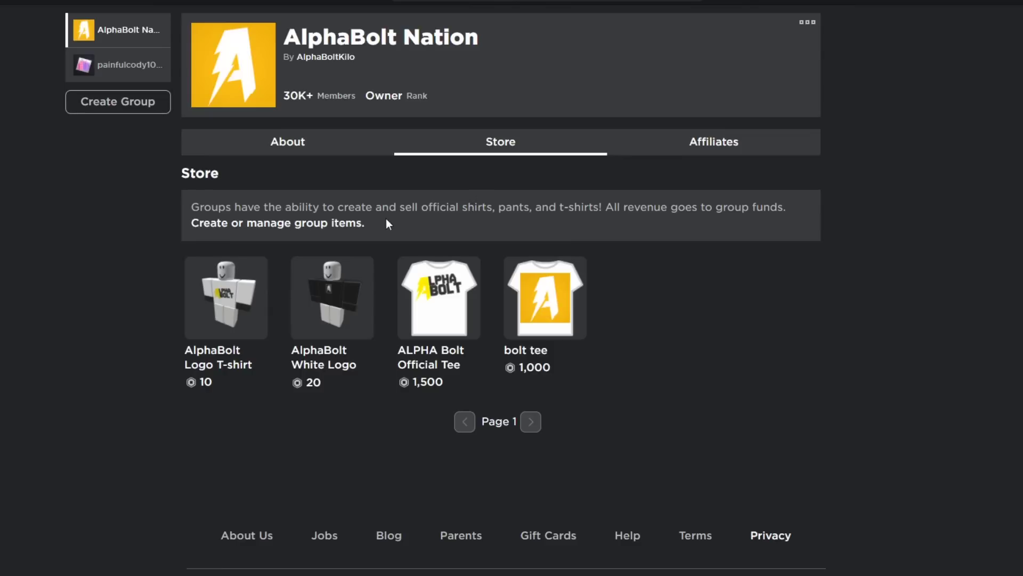
left_click(303, 225)
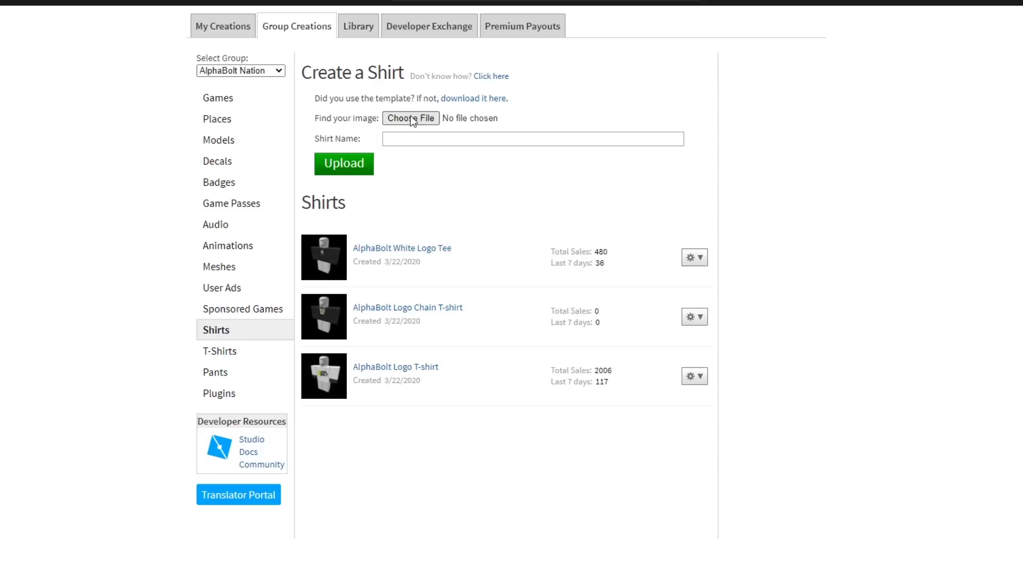
Open the configuration of the AlphaBolt Logo Chain T-shirt in the group's shirt list
left_click(394, 140)
left_click(548, 160)
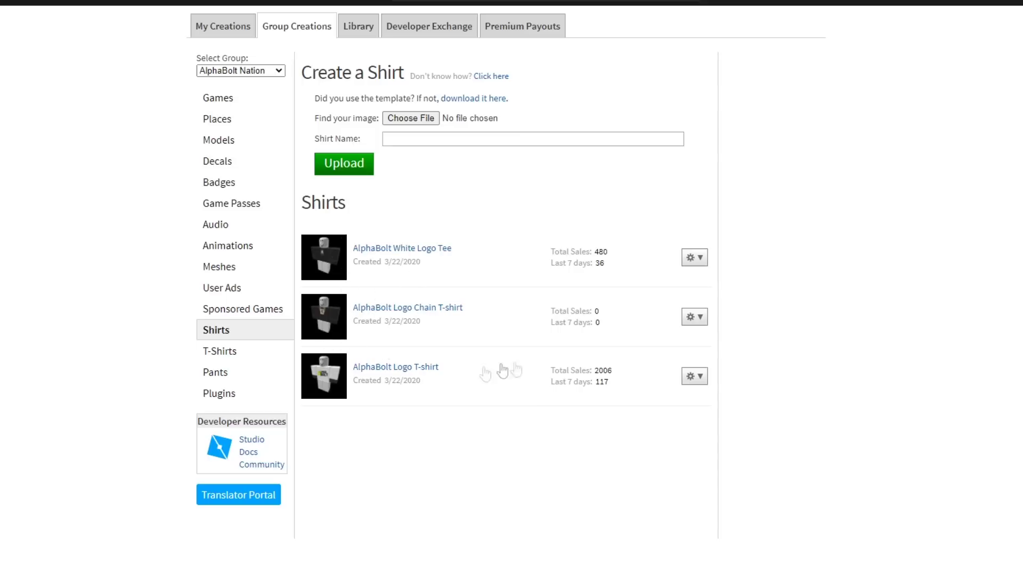
left_click(700, 320)
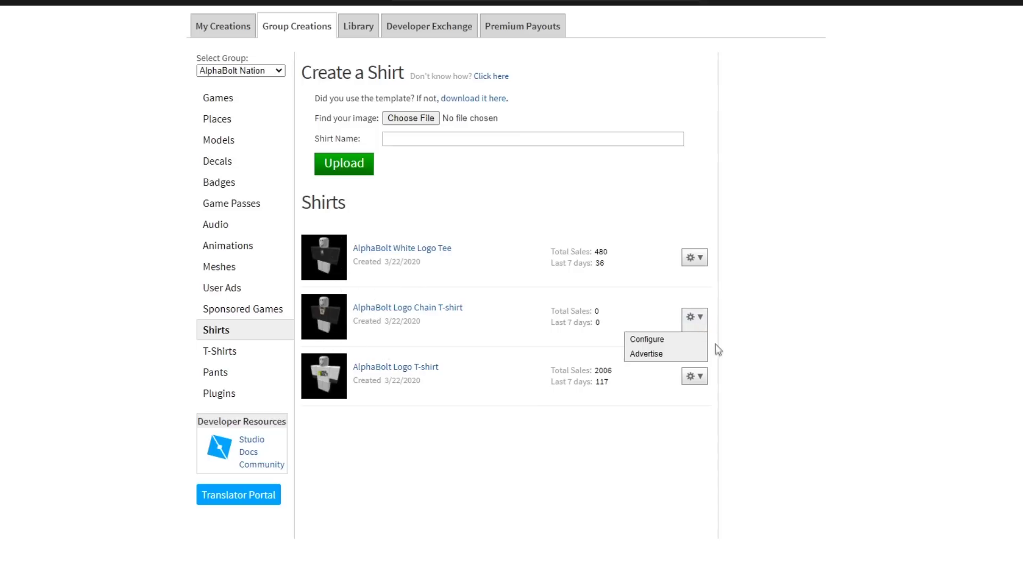
left_click(667, 345)
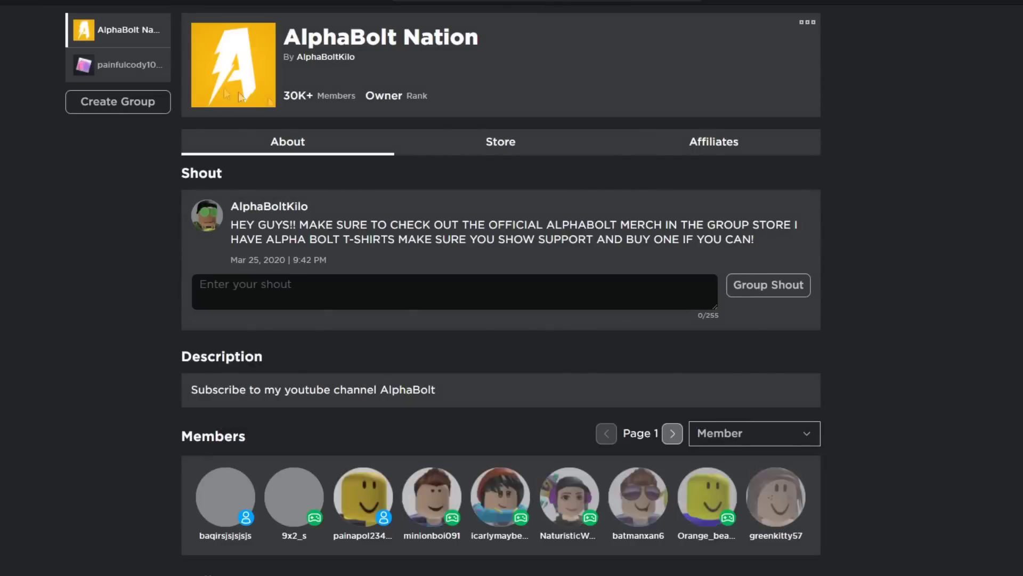
Open the revenue summary in the AlphaBolt Nation group configuration
left_click(809, 24)
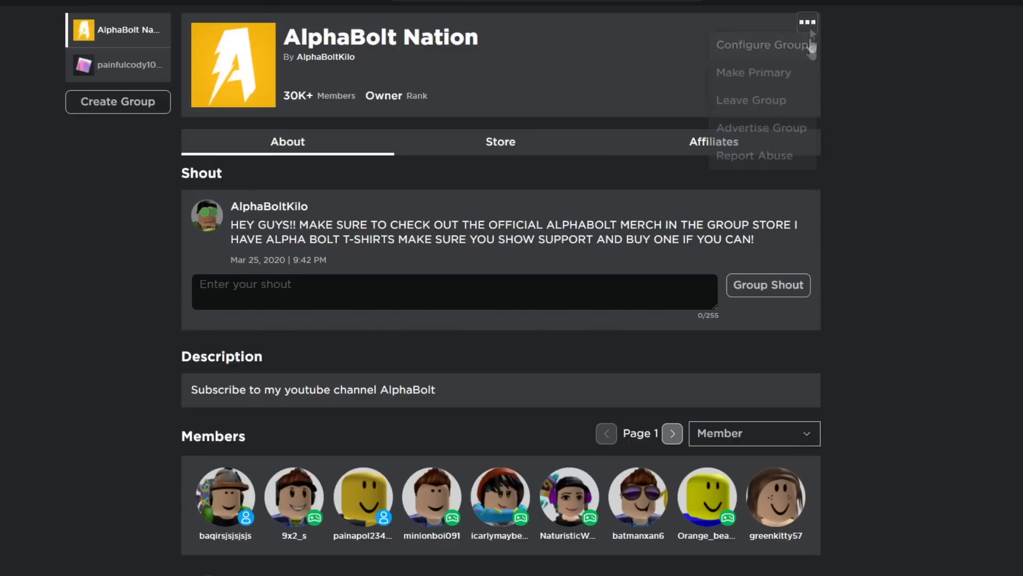
left_click(778, 51)
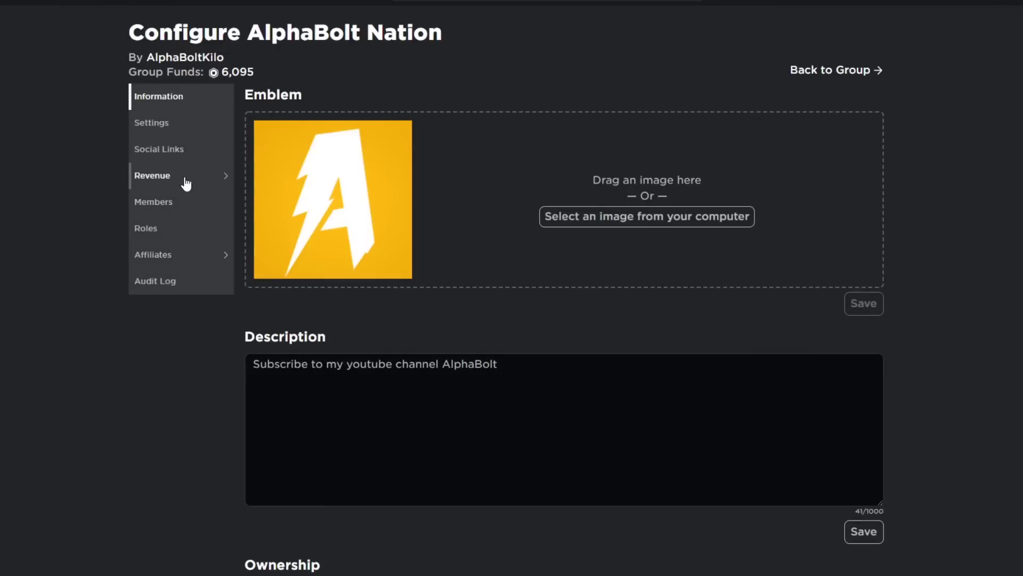
left_click(229, 177)
left_click(253, 181)
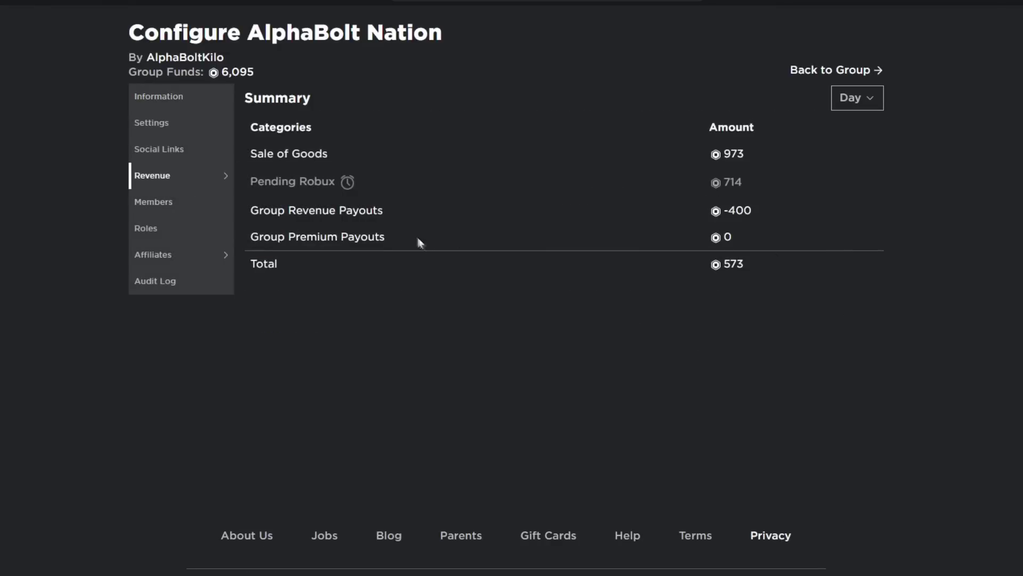
Examine the group revenue payouts, the pending Robux and the available group funds on the revenue summary
double_click(762, 214)
mouse_move(347, 184)
left_click(288, 186)
mouse_move(347, 183)
left_click_drag(265, 72, 222, 72)
left_click(261, 75)
left_click_drag(257, 75, 223, 73)
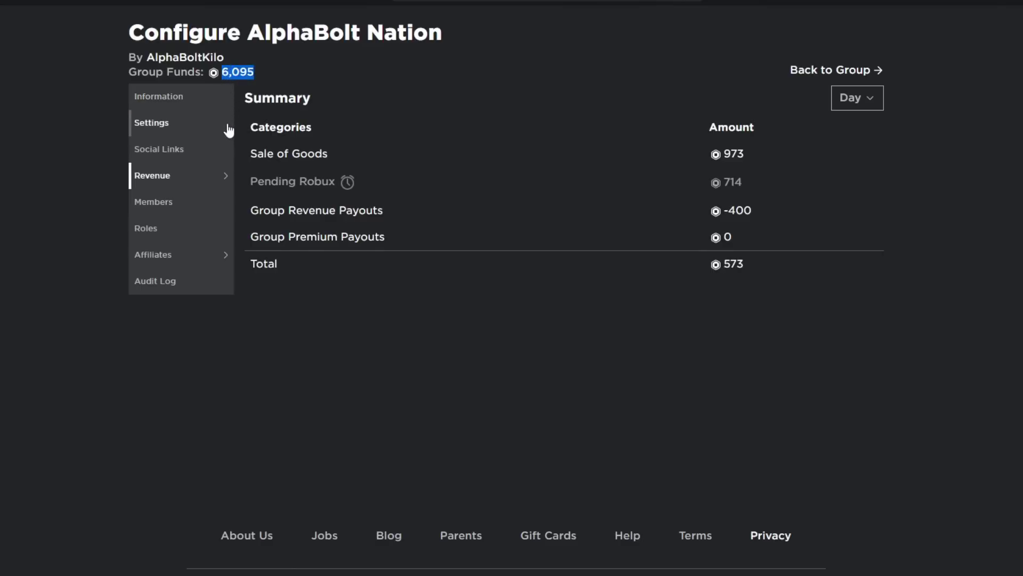
left_click(244, 79)
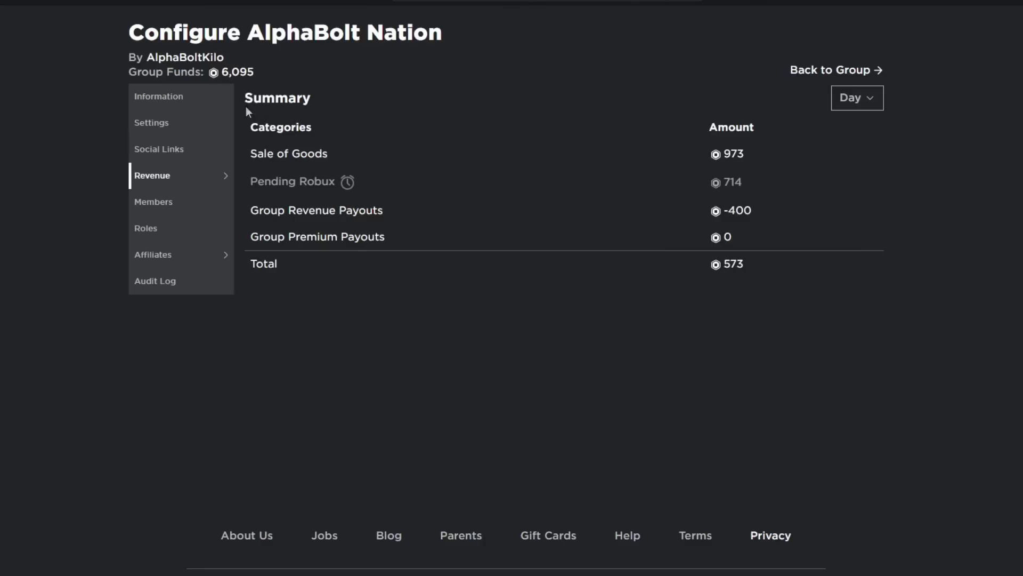
Add the second member as a one-time payout recipient by entering their username, and set their payout amount to 10 Robux
mouse_move(214, 174)
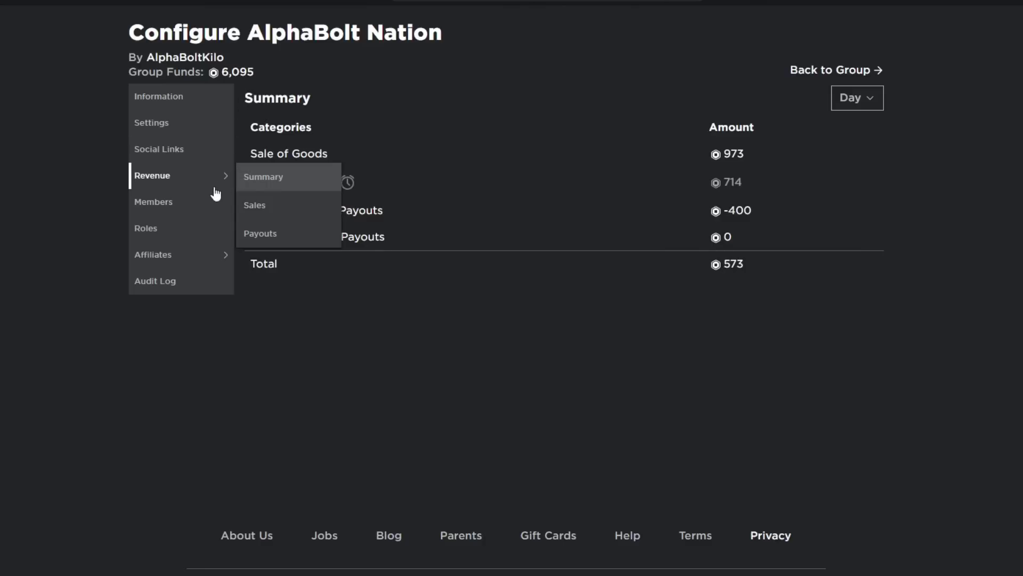
left_click(287, 236)
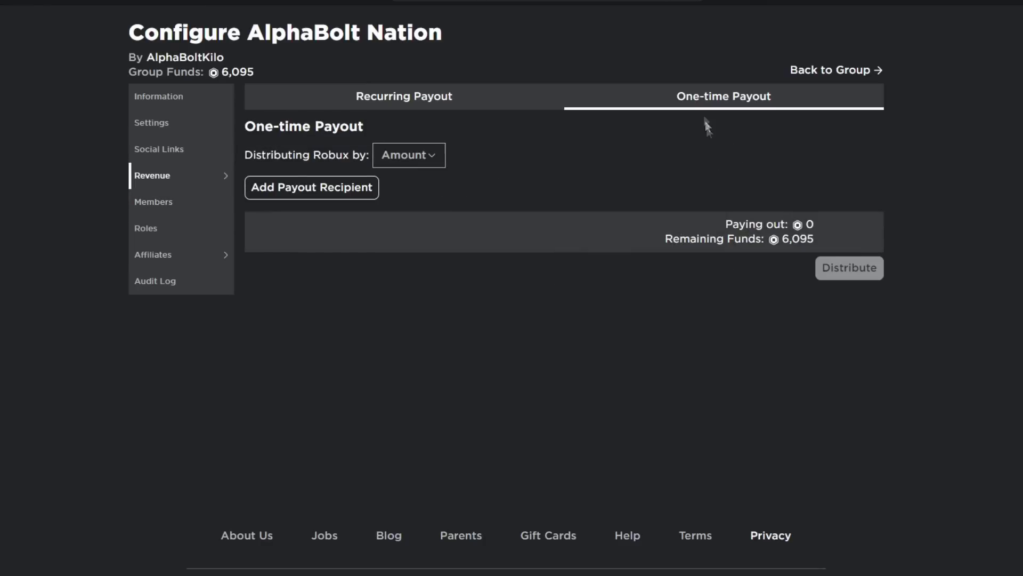
left_click(338, 193)
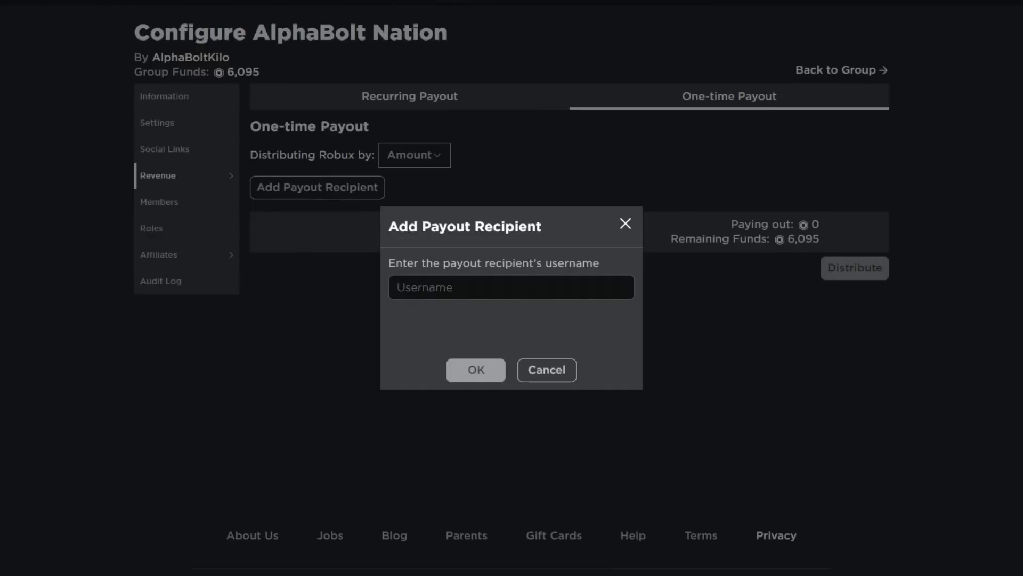
type("alphaboltsister")
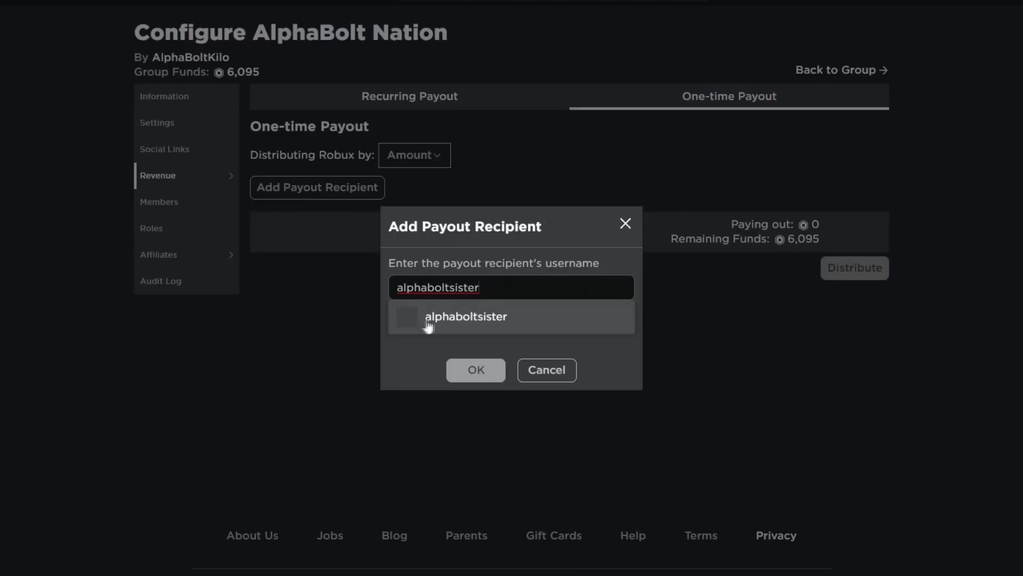
left_click(489, 337)
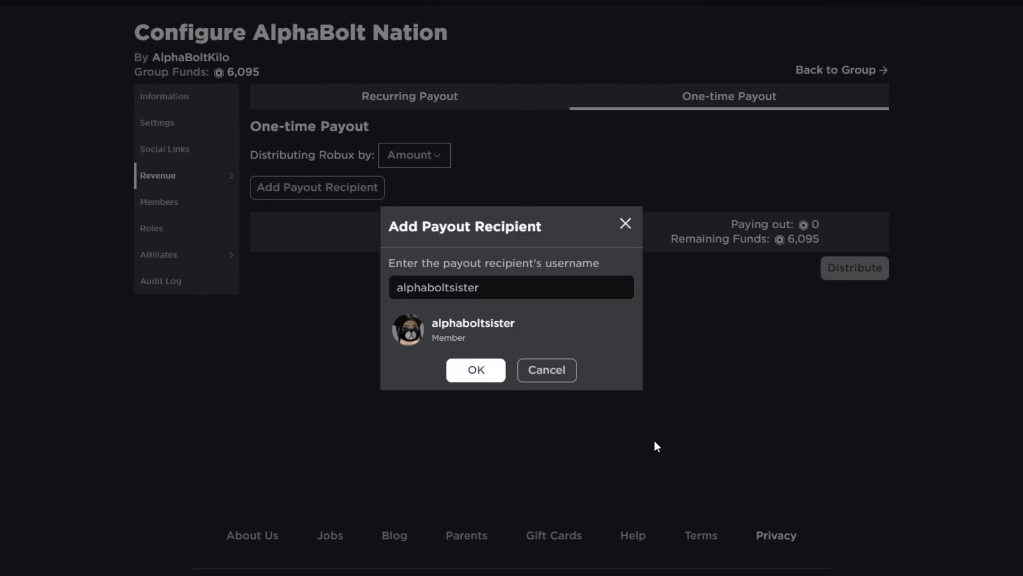
left_click(474, 374)
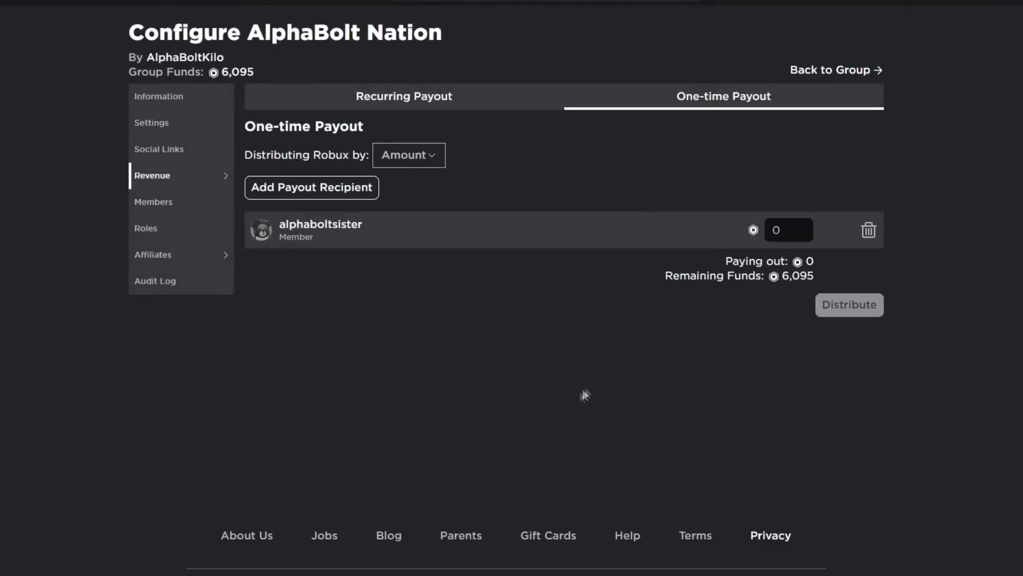
key("Tab")
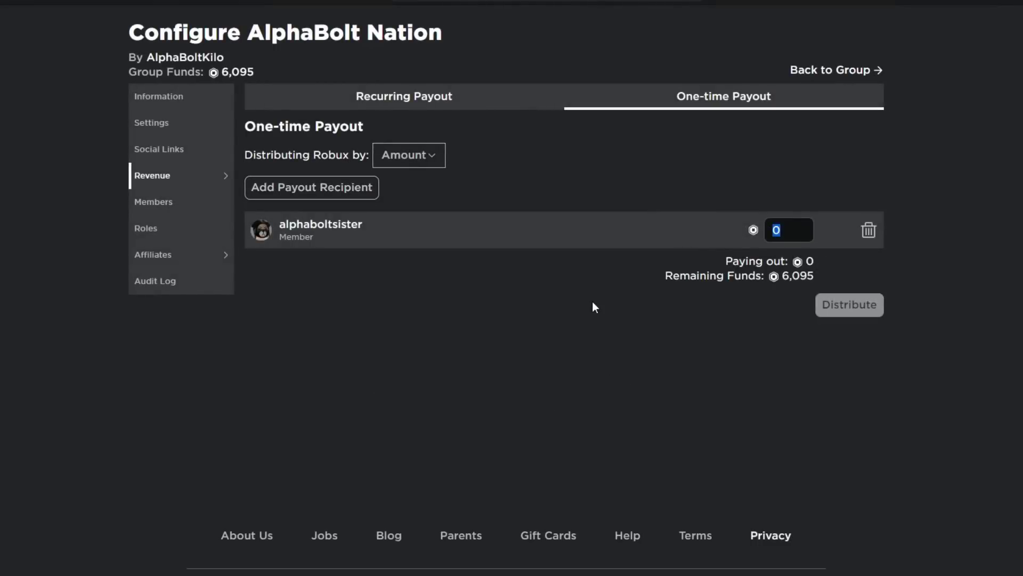
type("10")
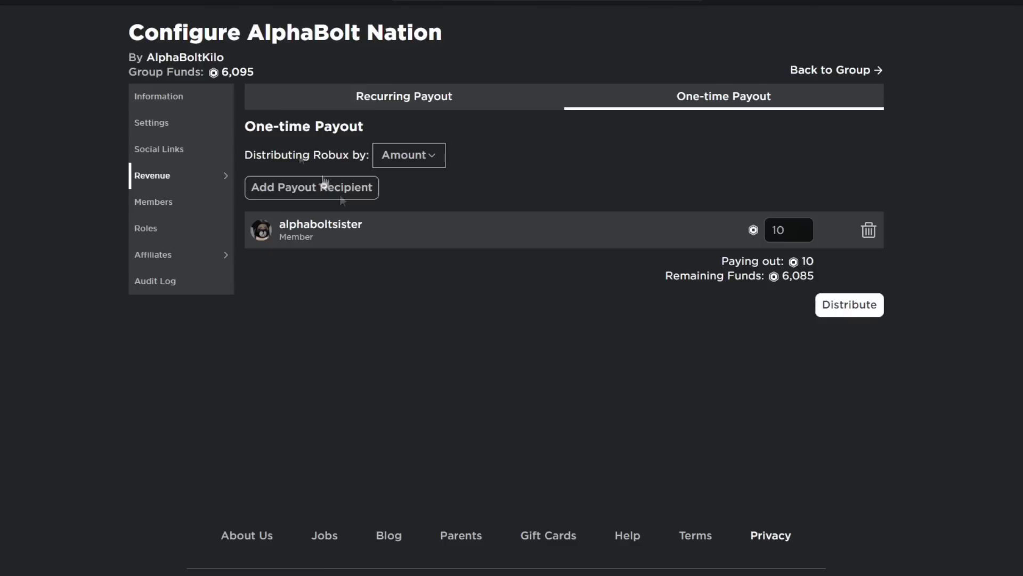
mouse_move(176, 180)
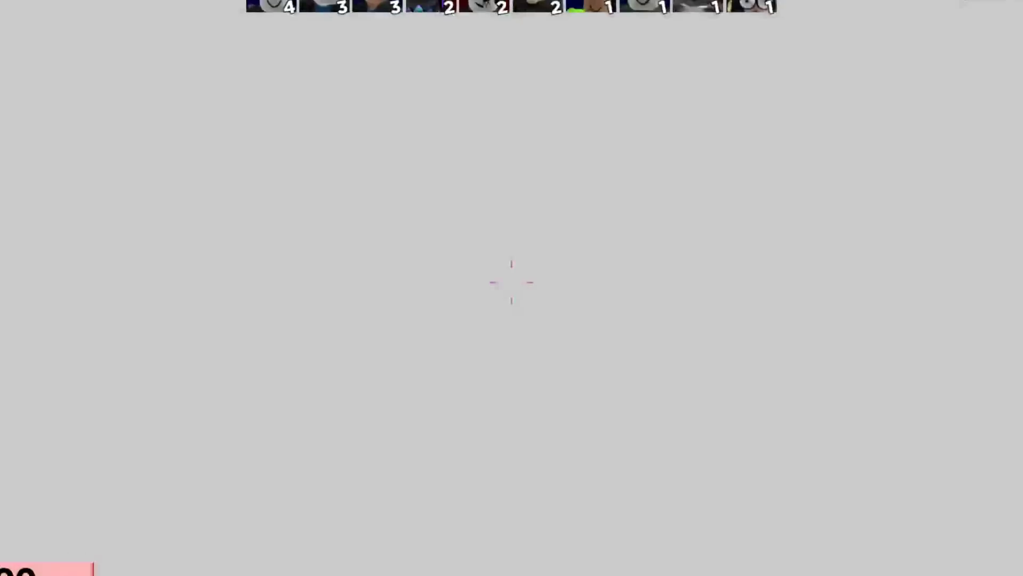
left_click(512, 288)
key("w")
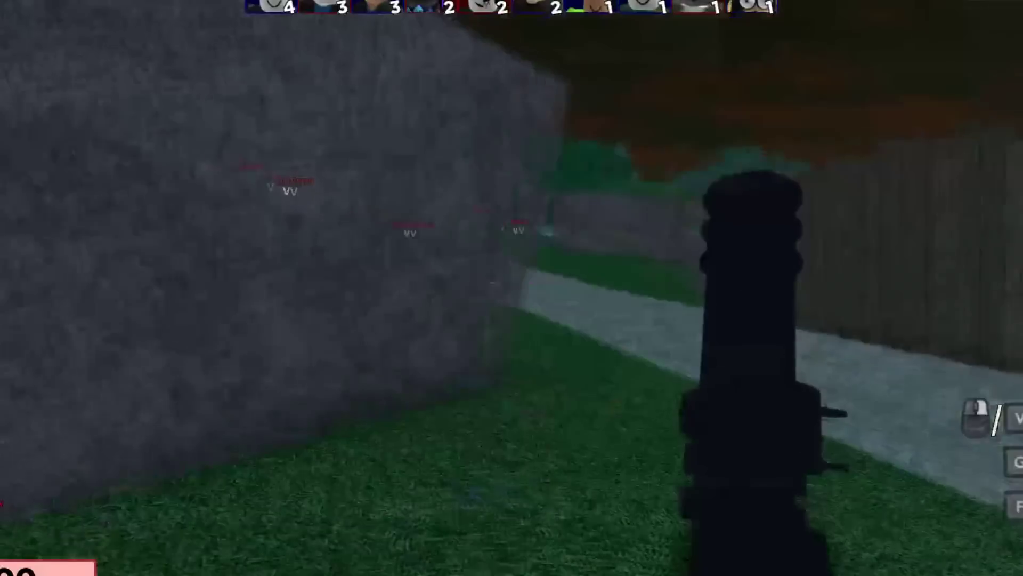
key("w")
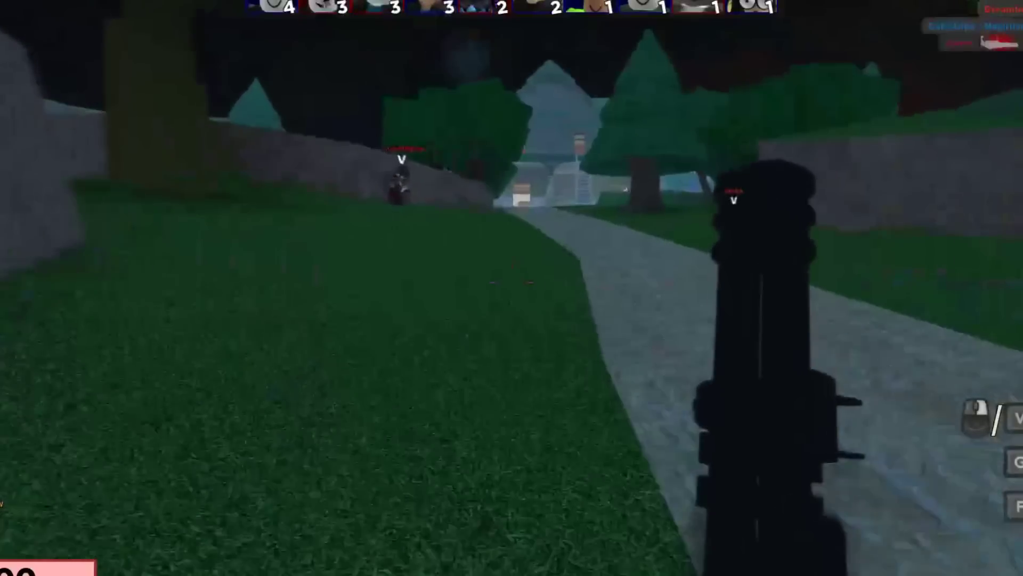
key("w")
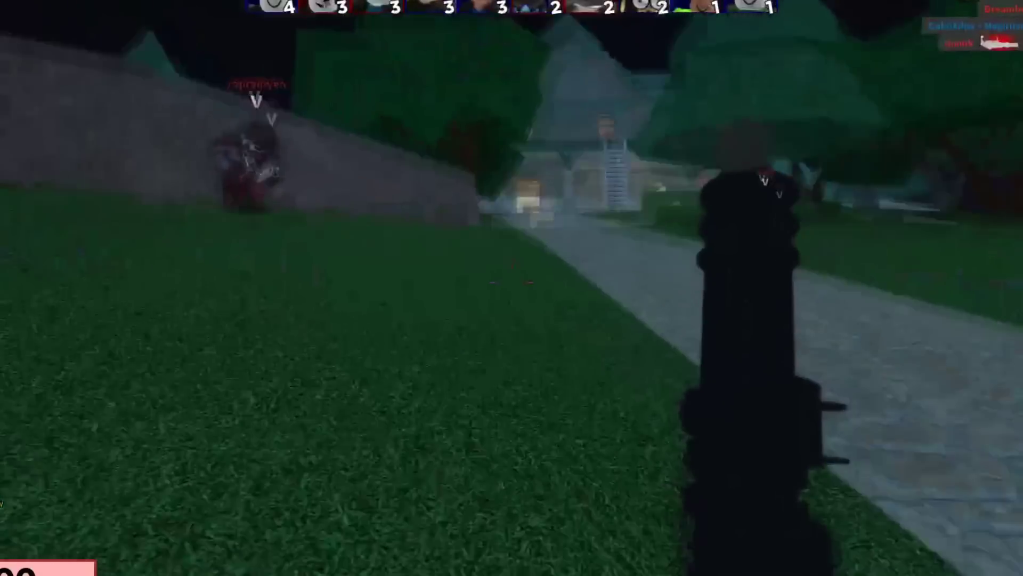
key("w")
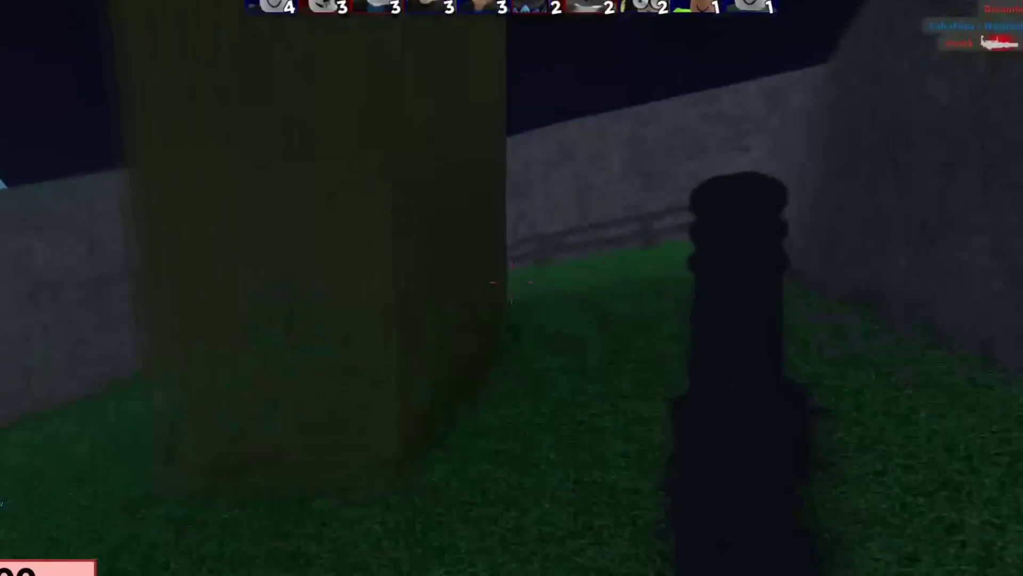
key("w")
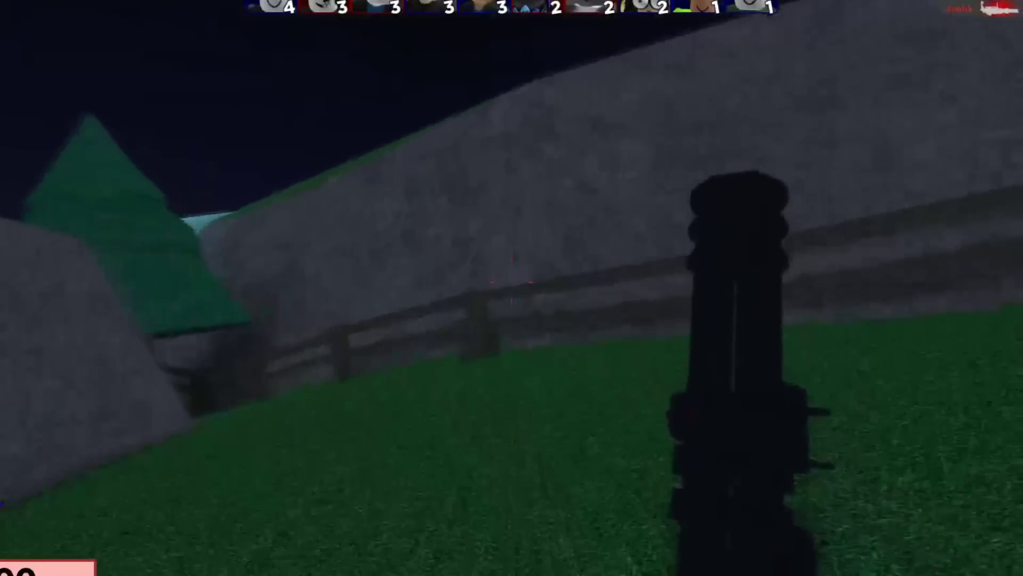
key("w")
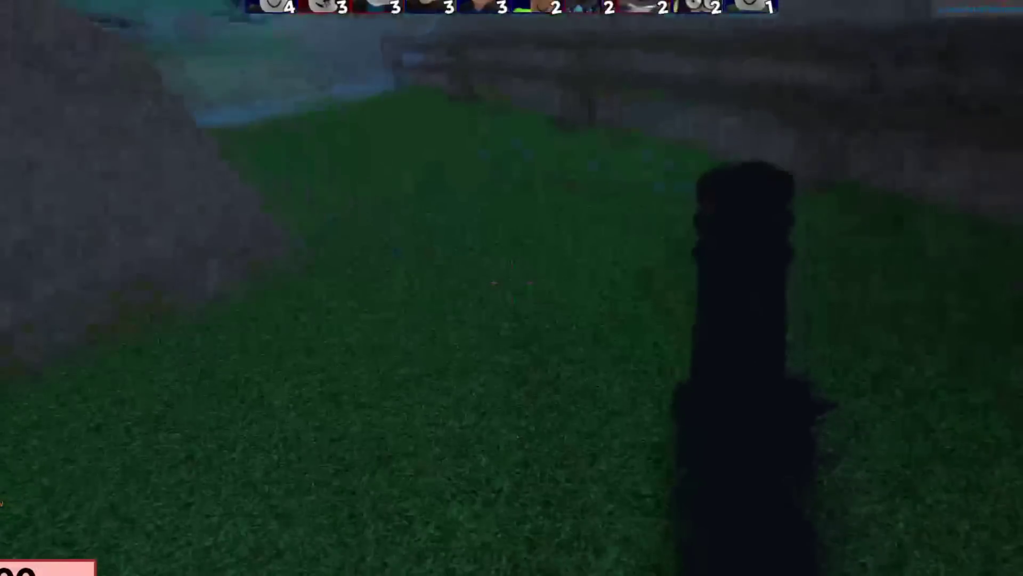
key("w")
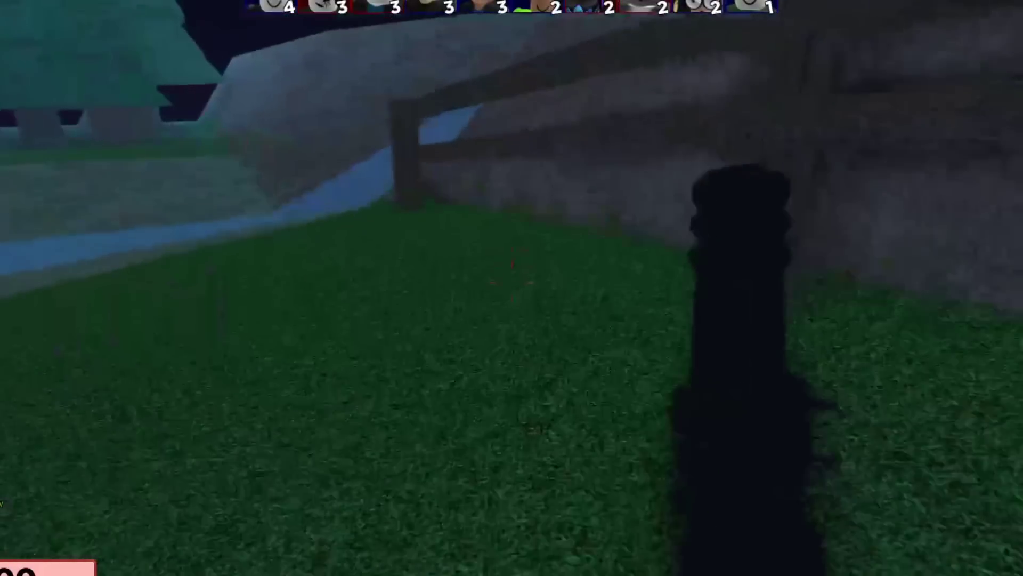
key("w")
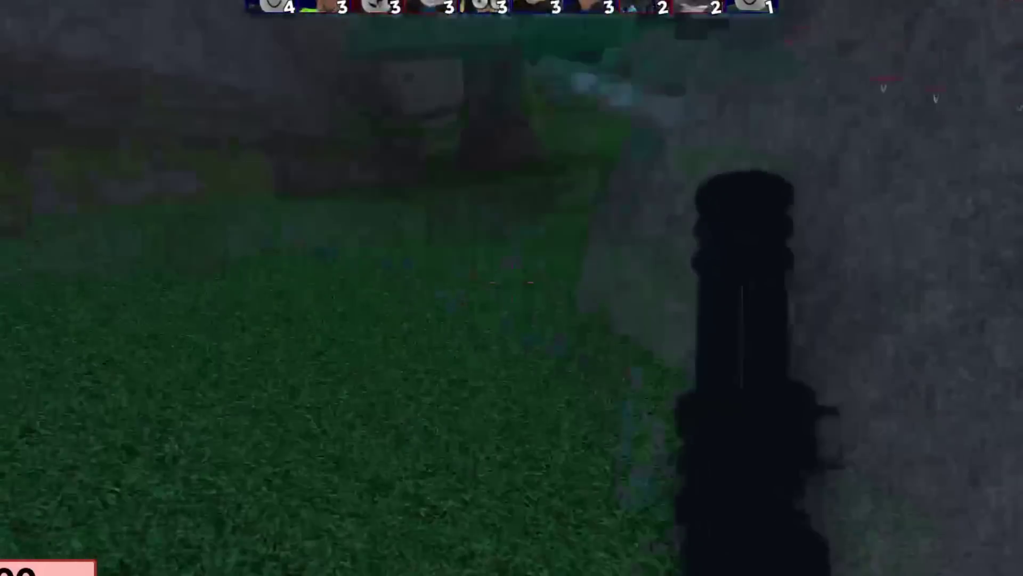
key("w")
key("w")
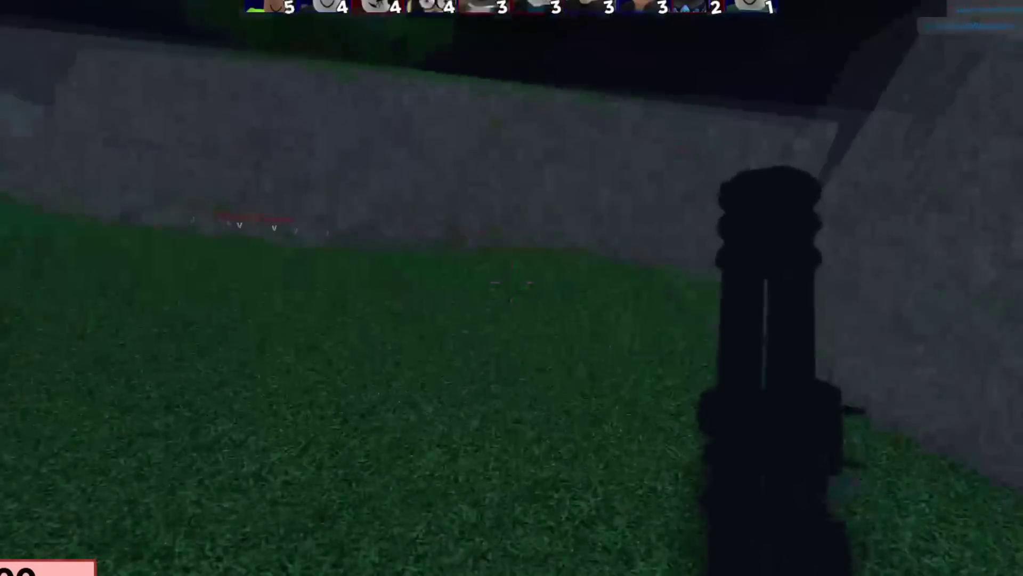
key("w")
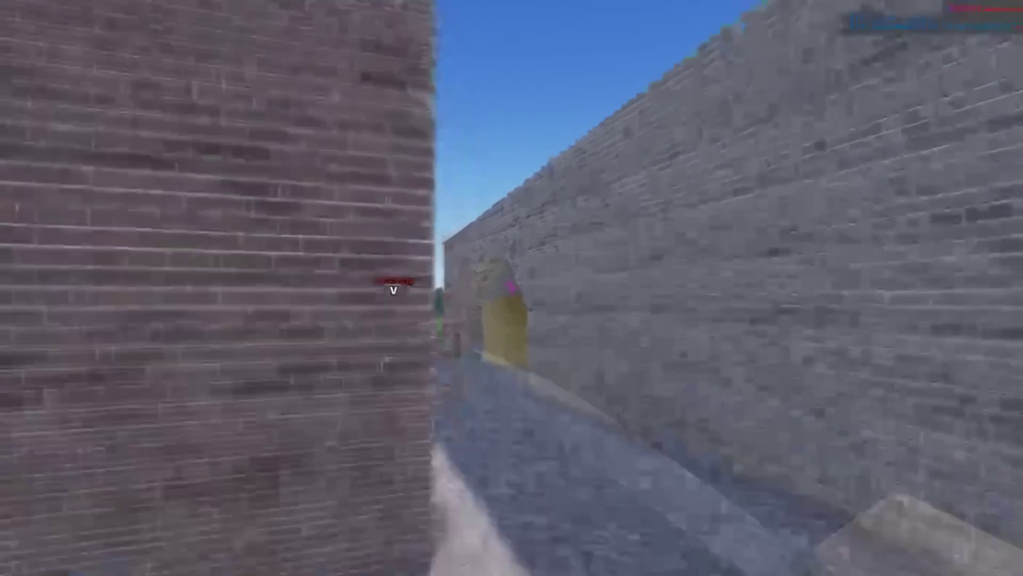
key("w")
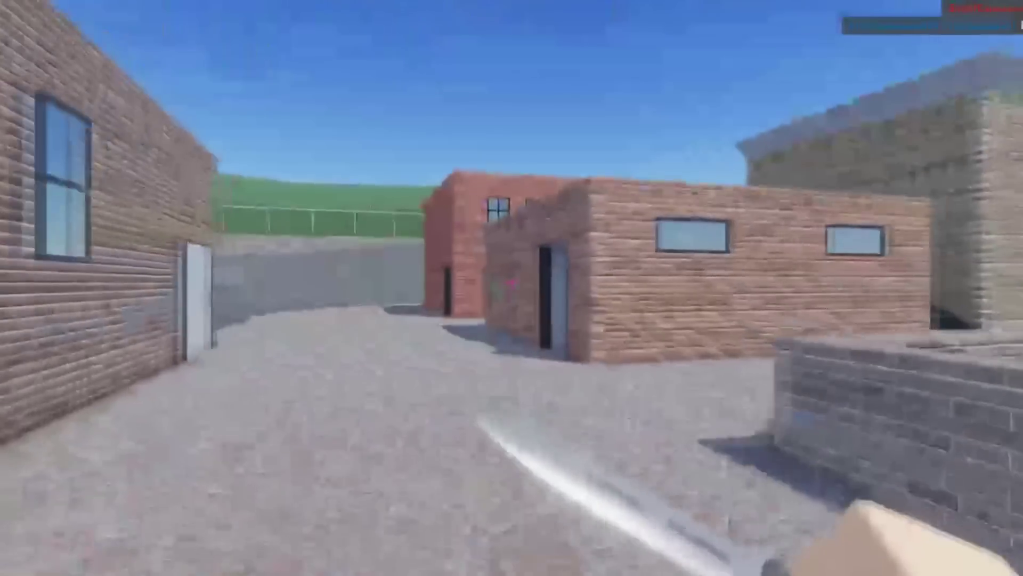